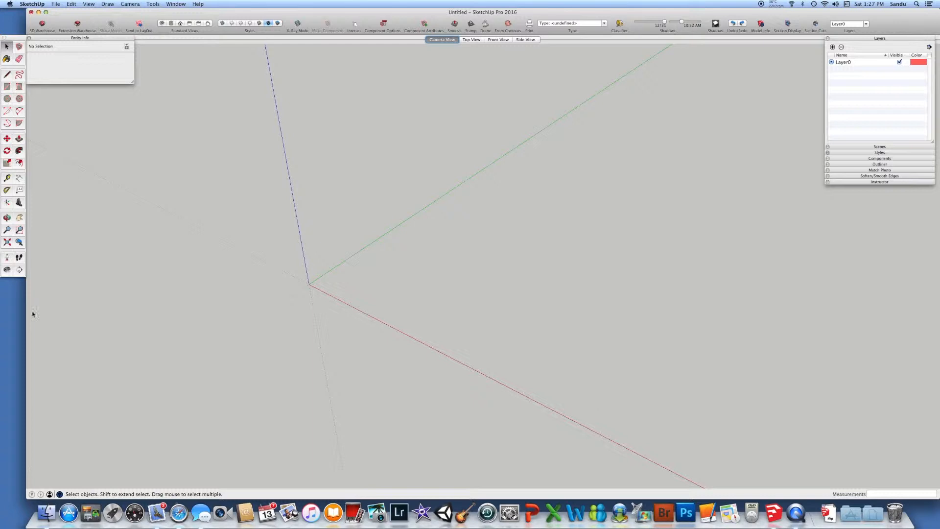
Import the PNG image Camera copy.png from Documents as a new matched photo
drag(26, 311, 1, 313)
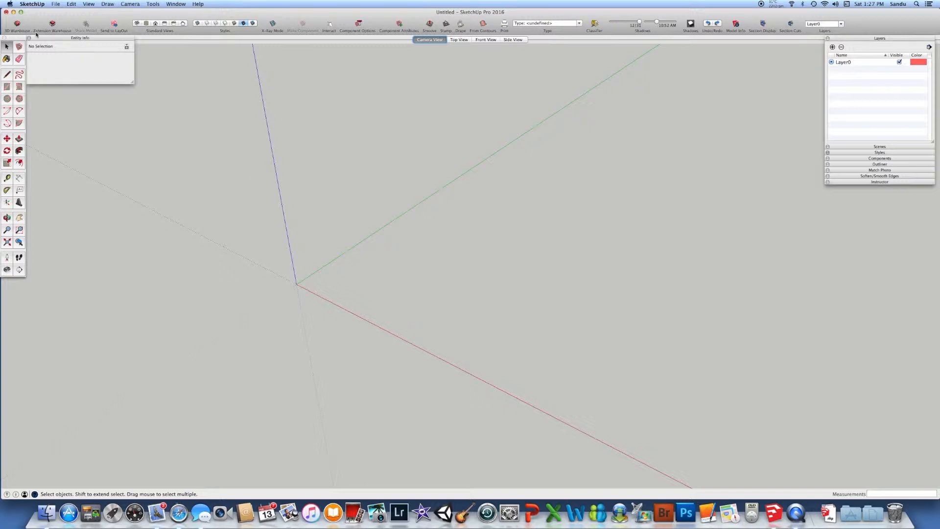
click(58, 5)
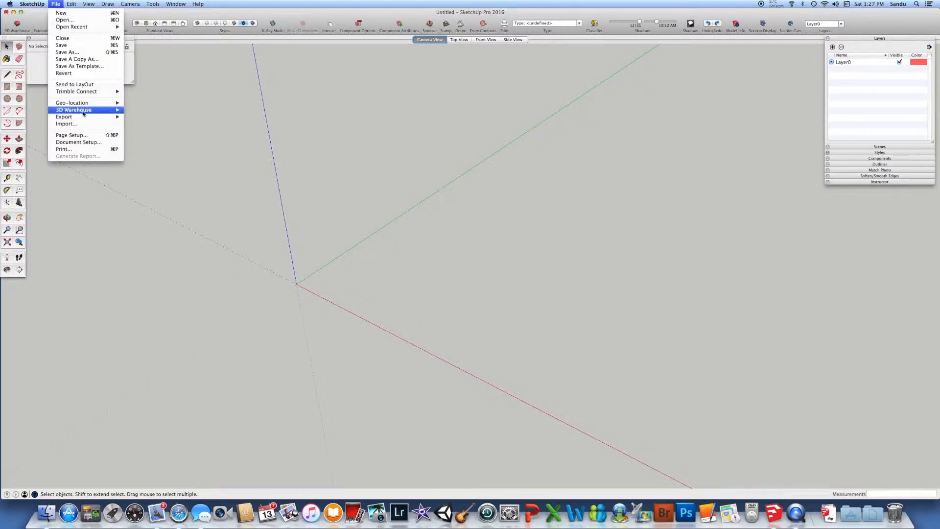
click(68, 124)
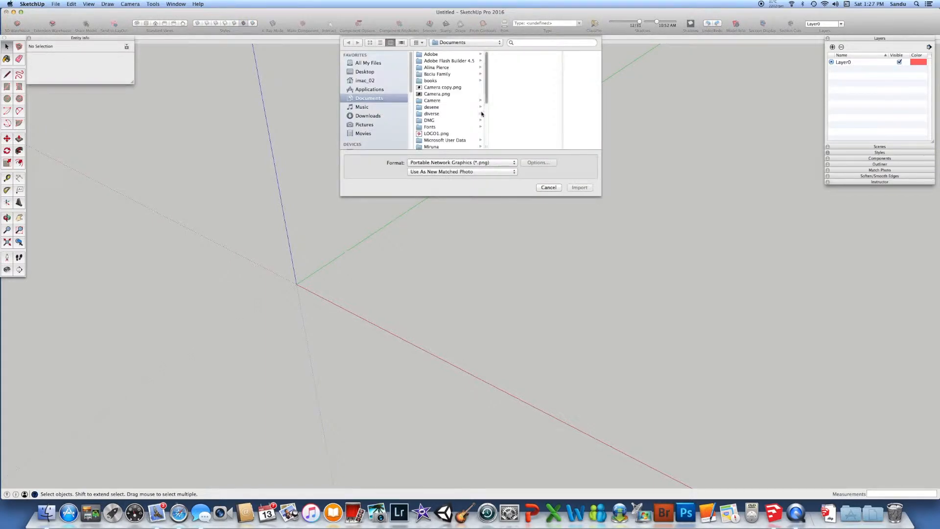
drag(487, 95, 484, 86)
click(513, 162)
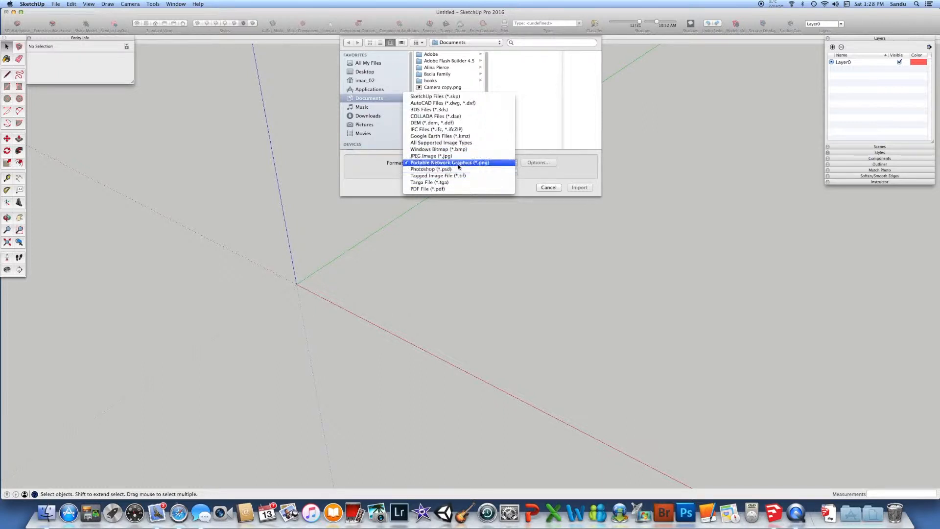
click(578, 167)
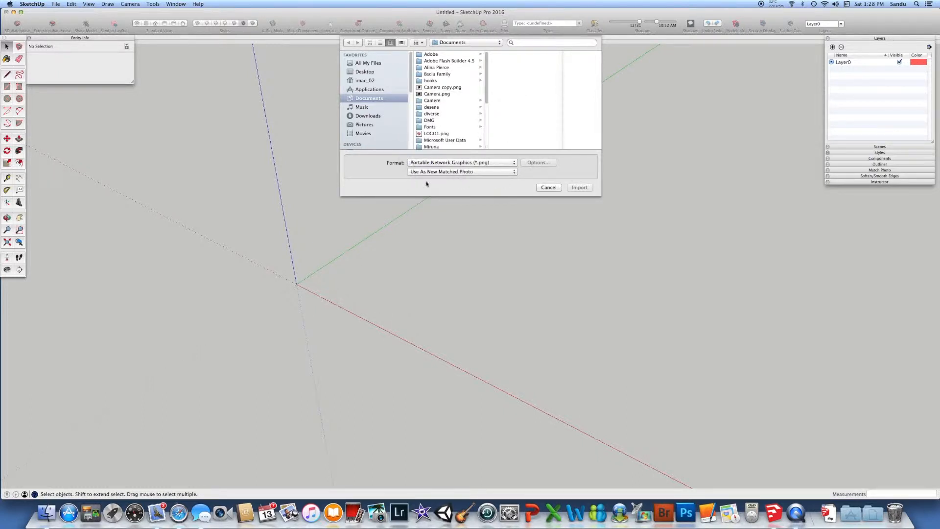
click(504, 172)
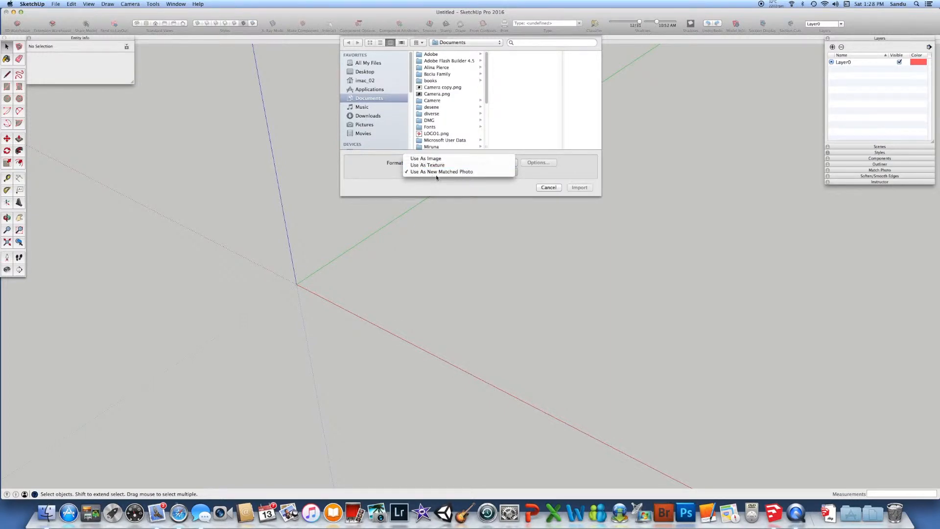
click(480, 172)
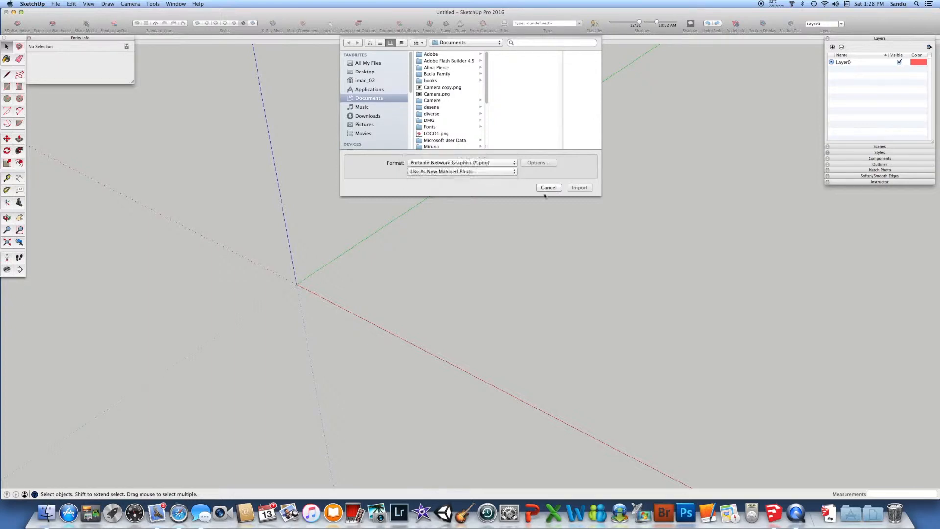
click(441, 88)
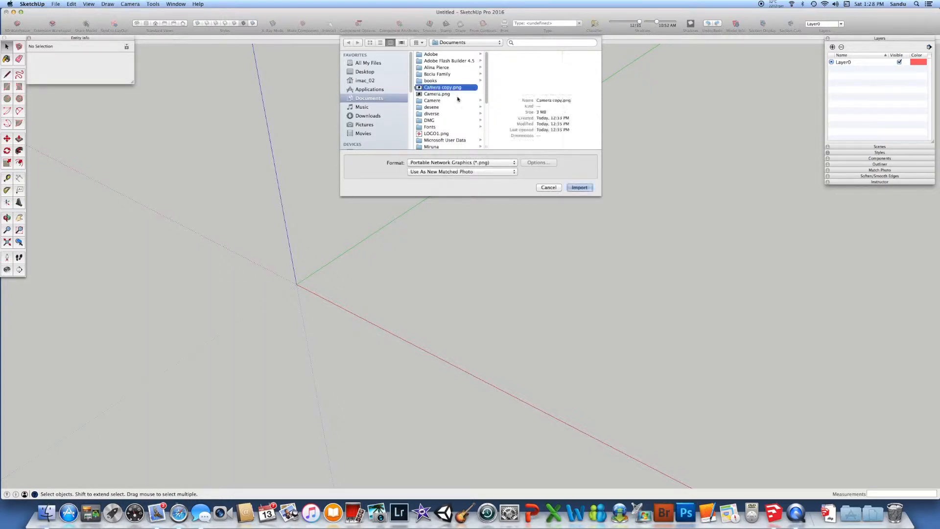
click(580, 188)
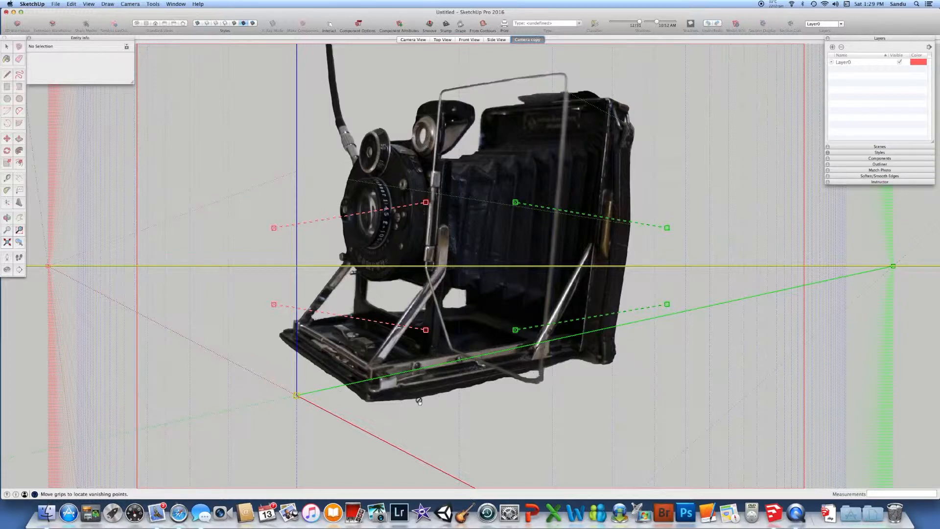
Place the axes origin on the camera base's nearest lower corner and align the lower red vanishing-point bar with the base's front bottom edge
drag(297, 398, 339, 398)
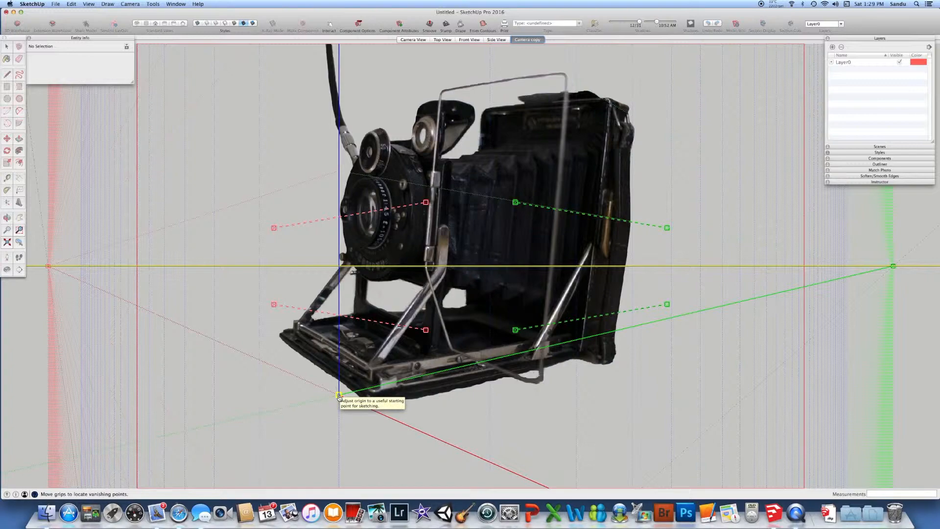
drag(340, 398, 368, 402)
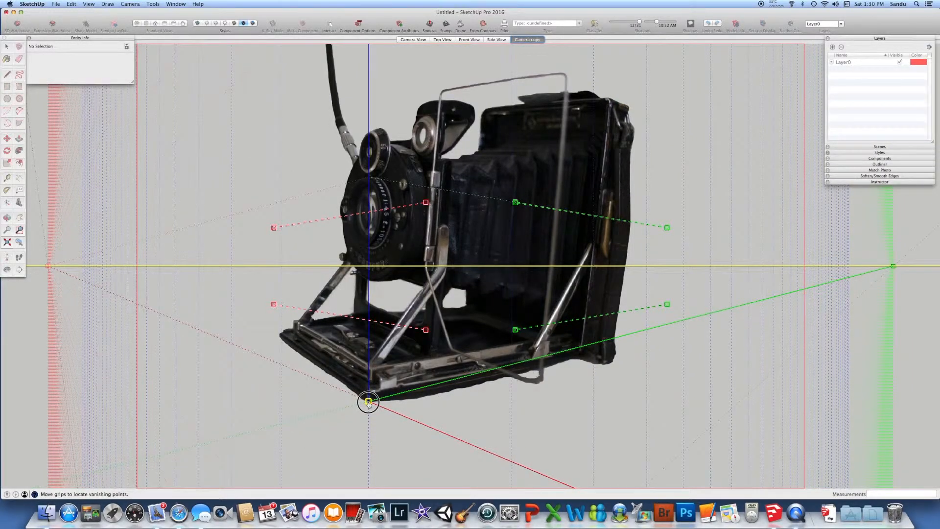
drag(368, 402, 368, 403)
drag(425, 330, 368, 401)
drag(274, 305, 278, 337)
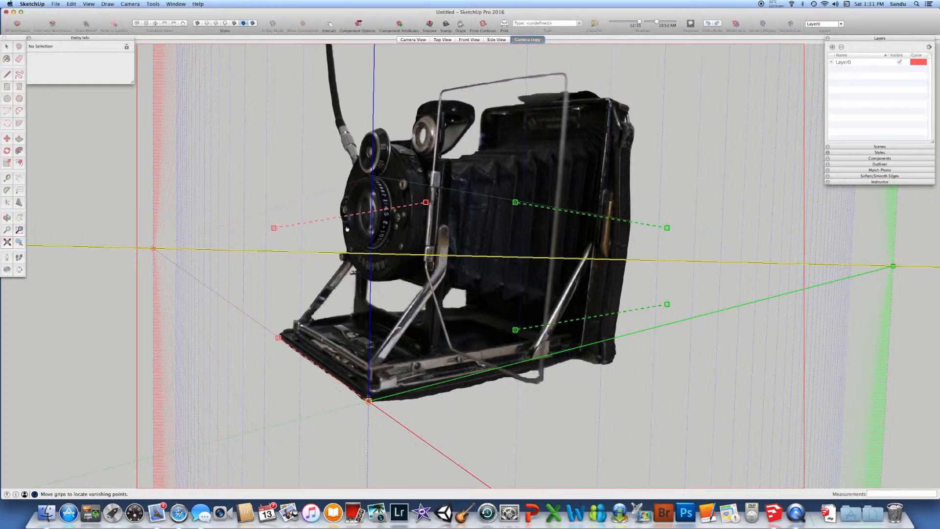
Align the upper red vanishing-point bar with the top front edge of the camera's rear body, extending its grips past both corners
drag(425, 203, 609, 101)
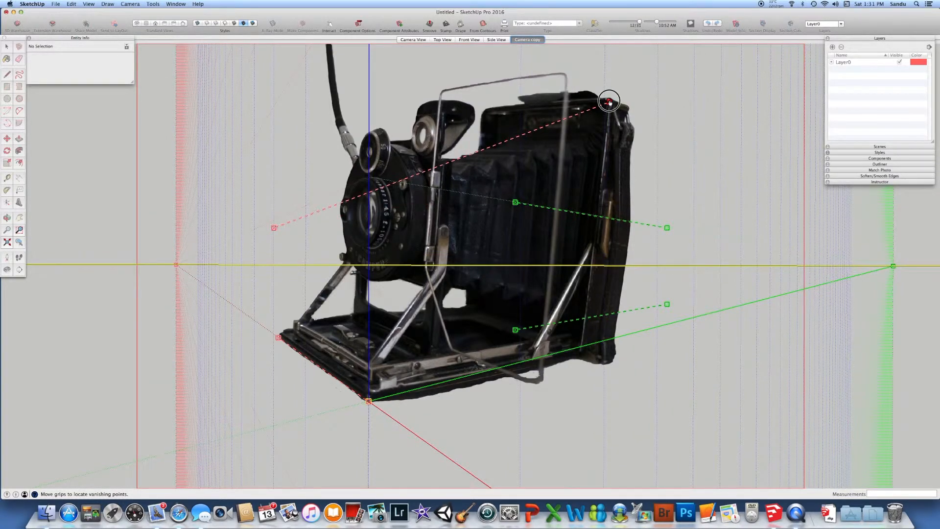
drag(273, 230, 483, 111)
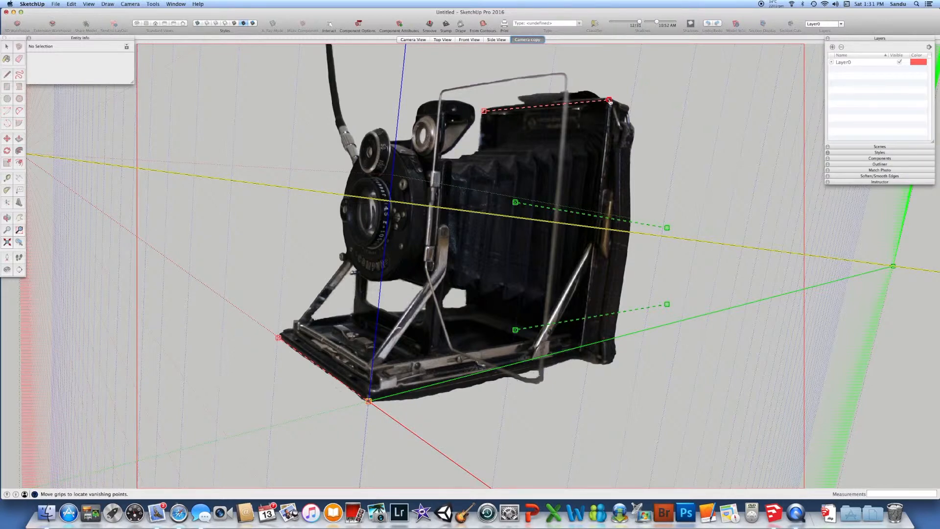
scroll(492, 112, up, 1)
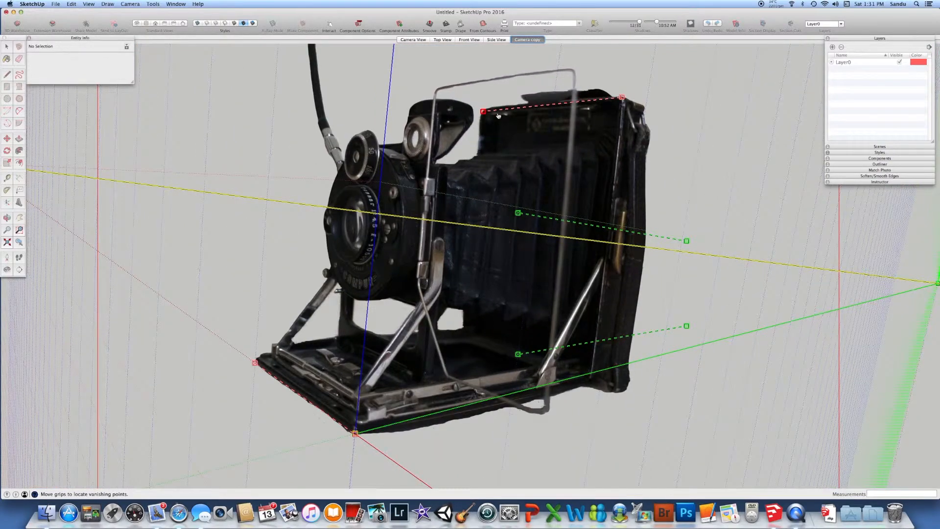
scroll(498, 115, up, 6)
drag(460, 98, 451, 92)
drag(750, 68, 757, 65)
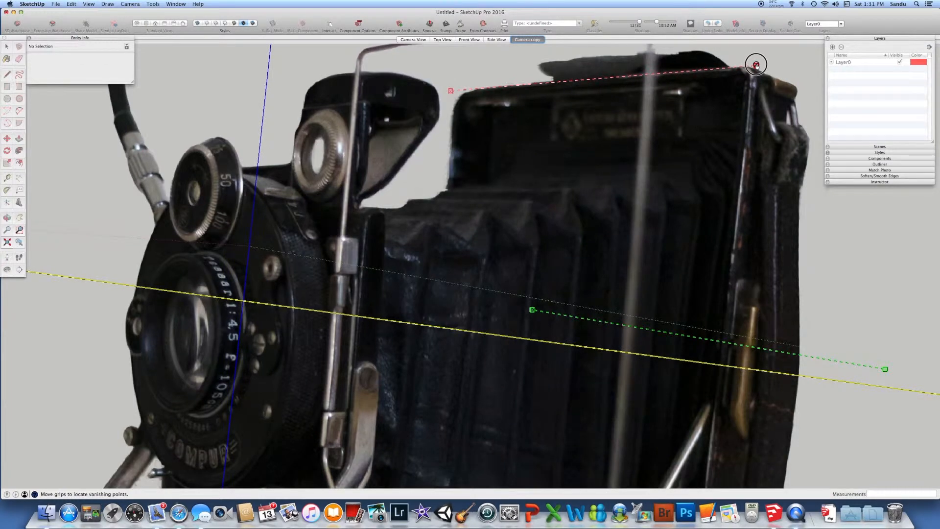
drag(450, 91, 447, 91)
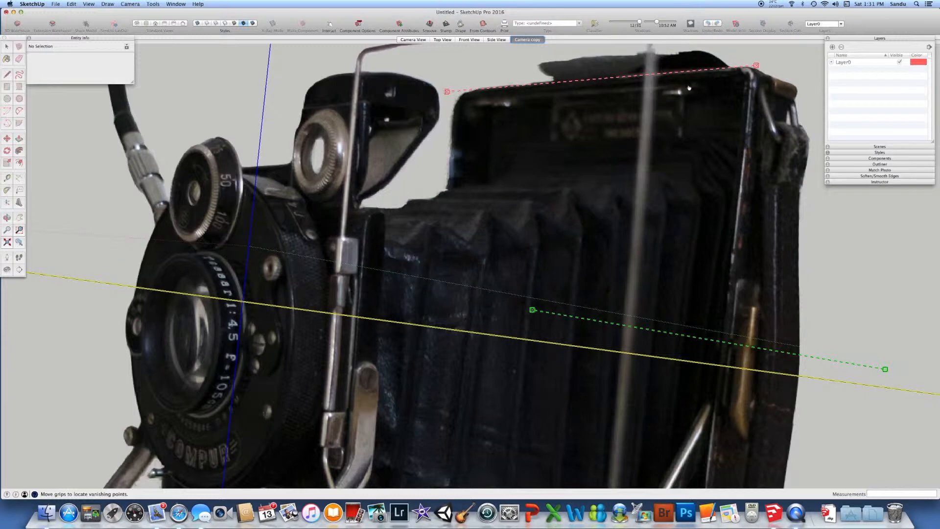
drag(756, 65, 790, 63)
Extend the lower red vanishing-point bar past both ends of the base's front bottom edge, keeping it aligned with that edge
scroll(614, 206, down, 2)
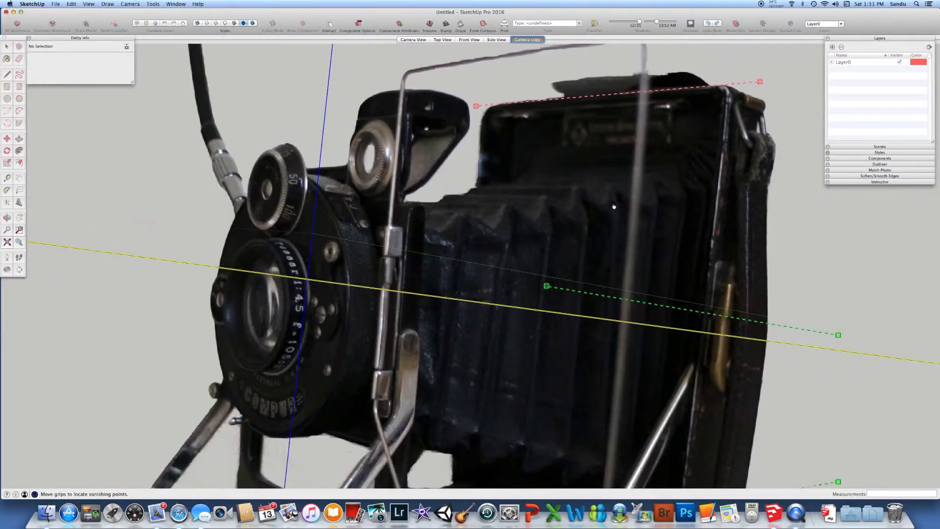
scroll(614, 207, down, 3)
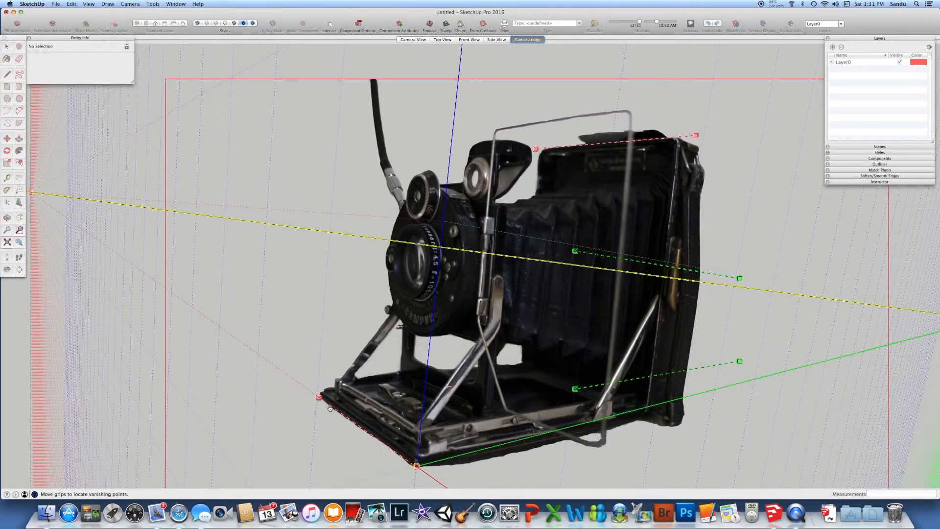
scroll(329, 407, up, 5)
drag(253, 367, 254, 358)
scroll(254, 357, down, 5)
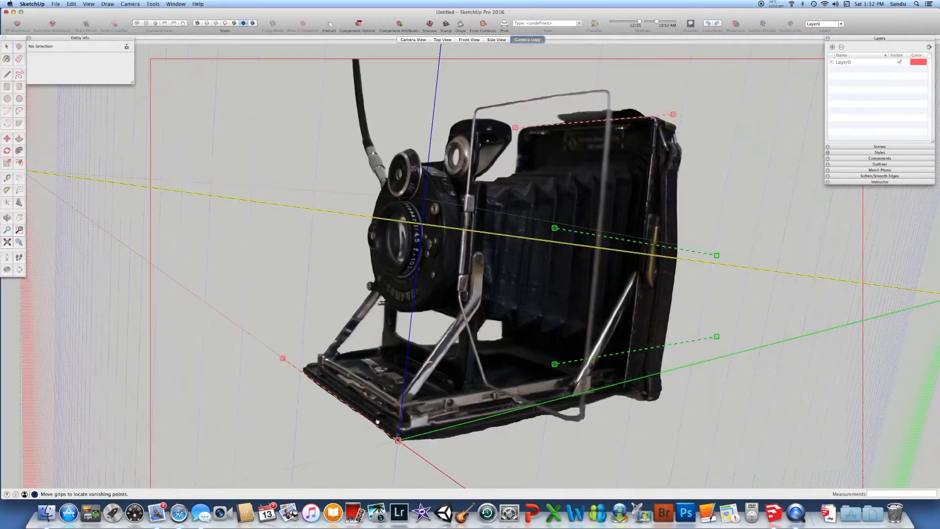
scroll(398, 437, up, 5)
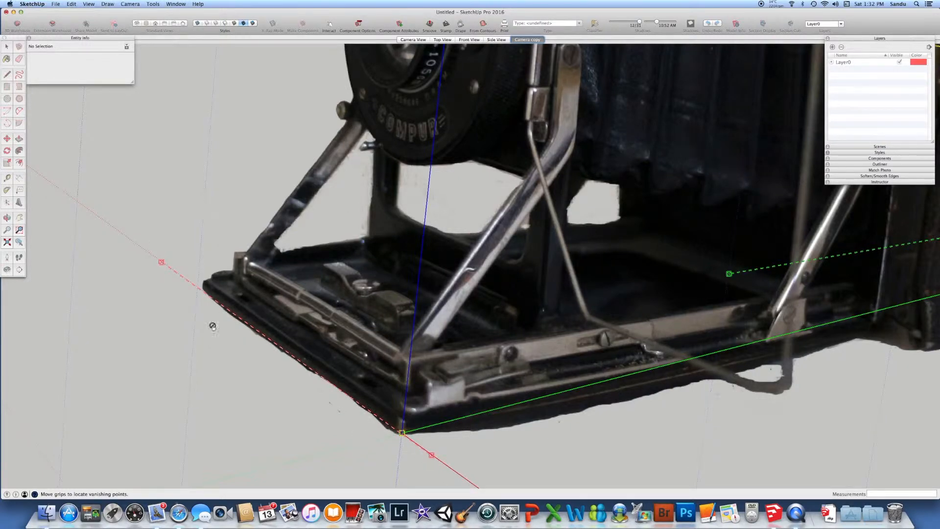
scroll(257, 345, down, 4)
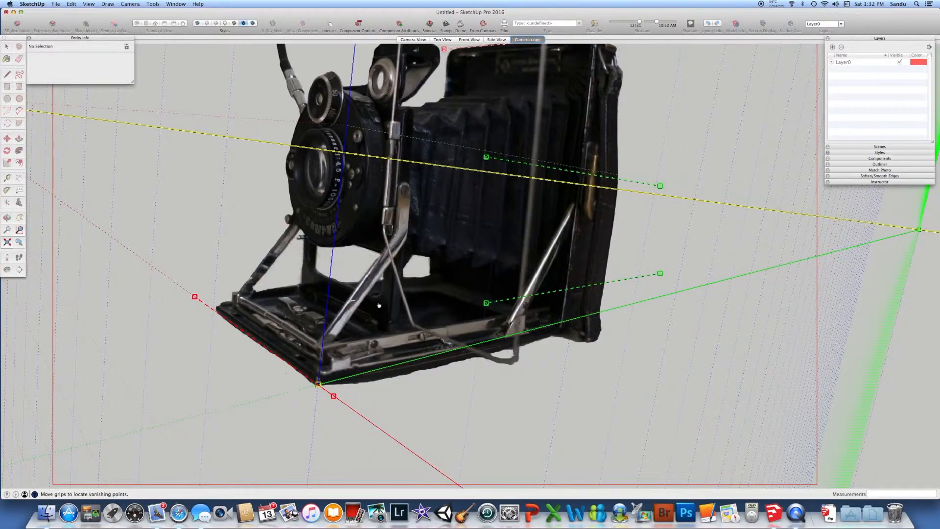
scroll(379, 305, down, 3)
Align the lower green vanishing-point bar with the base's long bottom side edge, running from before the origin to beyond the rear body
drag(452, 305, 316, 365)
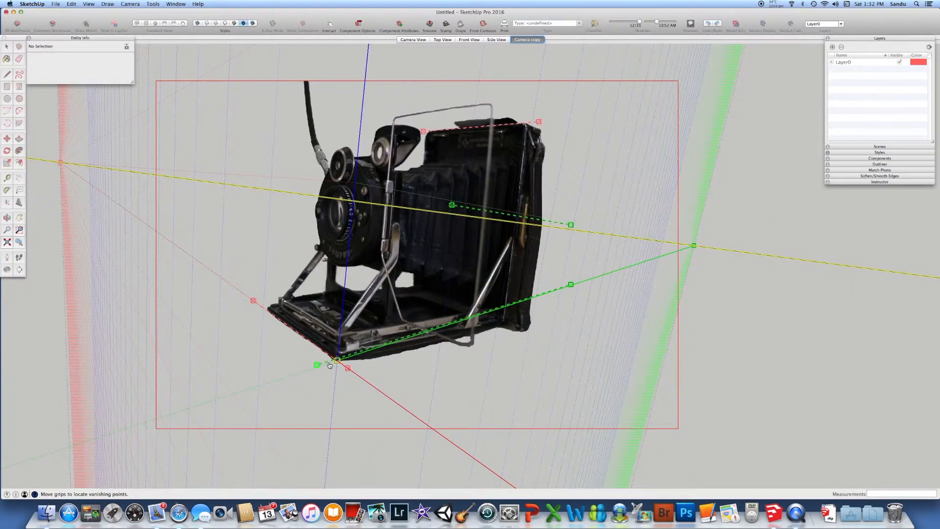
drag(571, 284, 546, 314)
scroll(336, 350, up, 6)
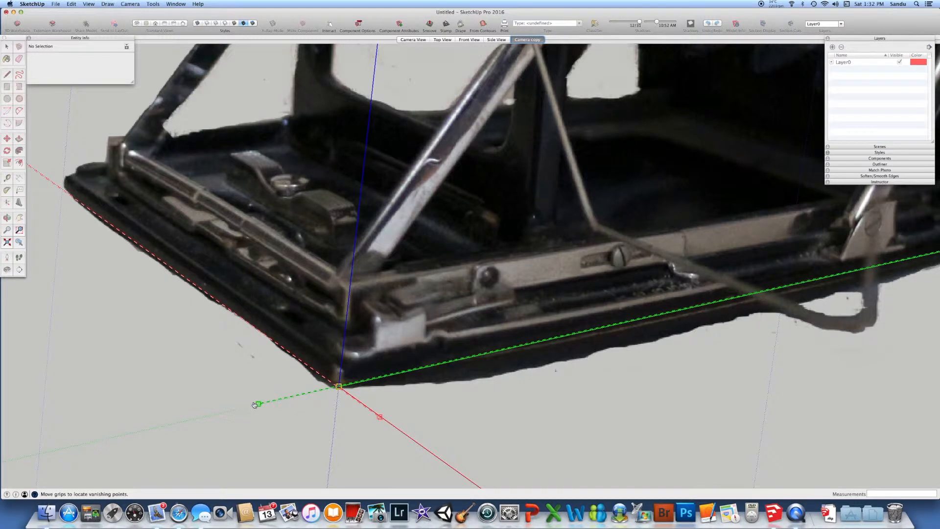
scroll(380, 353, down, 1)
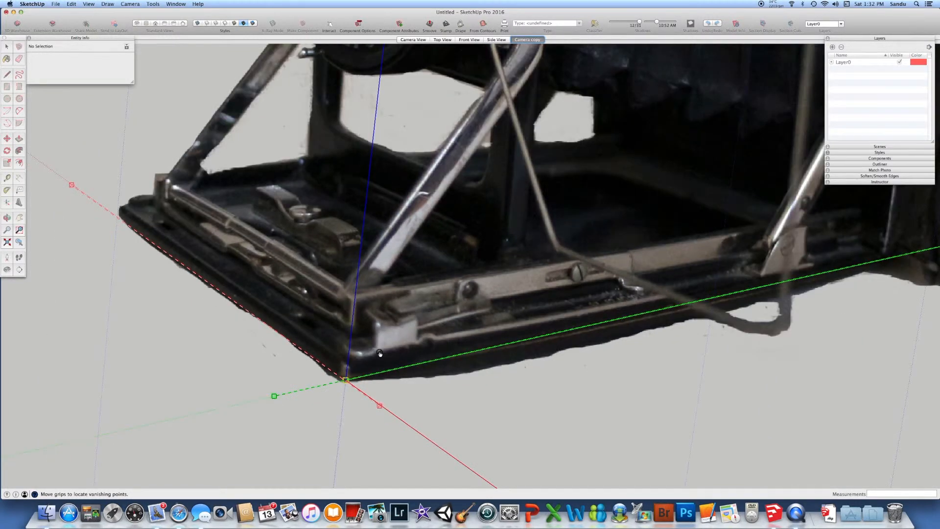
scroll(380, 353, down, 1)
drag(913, 246, 910, 259)
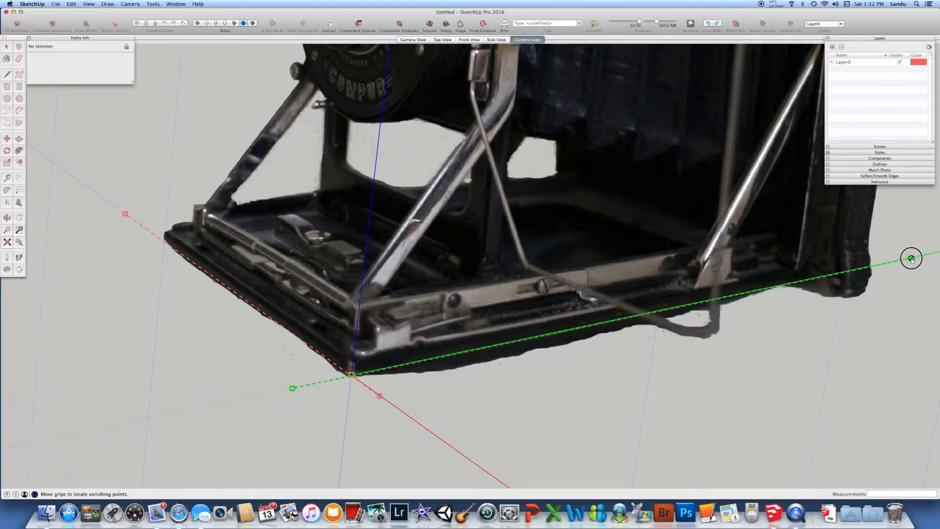
scroll(634, 358, down, 5)
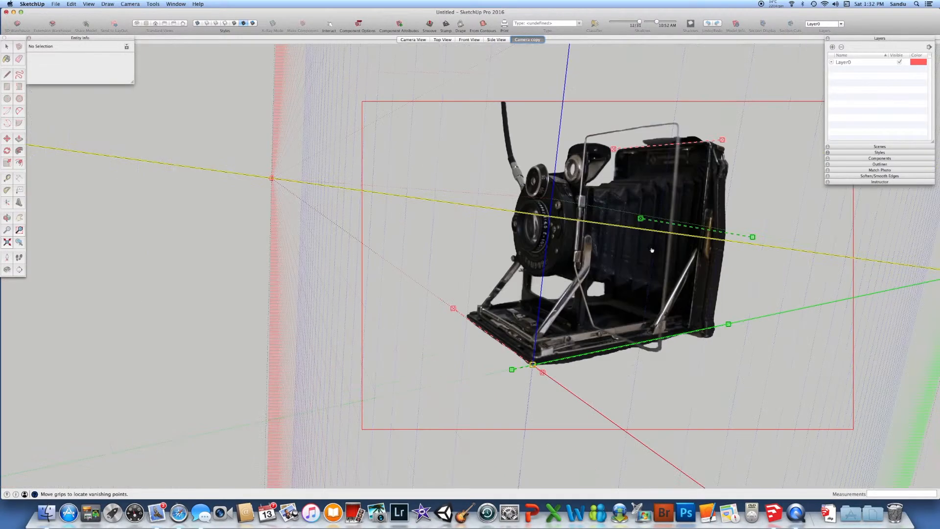
Align the upper green vanishing-point bar with the short top side edge of the camera's rear body, extending beyond both corners
scroll(641, 231, up, 2)
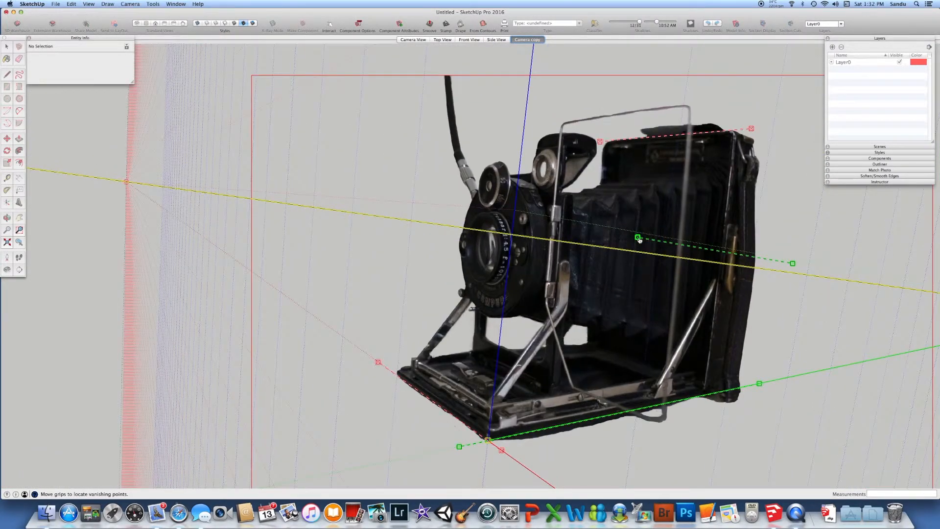
drag(638, 239, 718, 121)
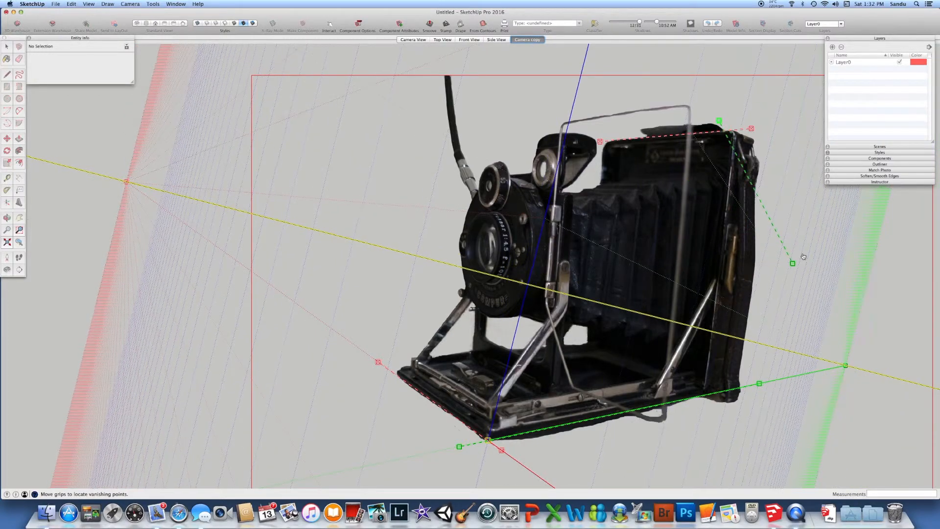
drag(795, 219, 789, 151)
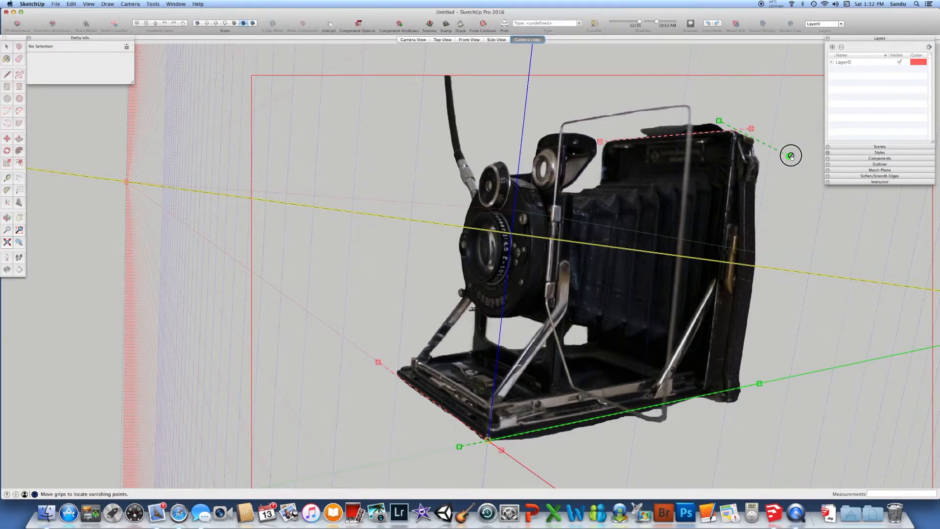
scroll(724, 125, up, 3)
drag(720, 122, 709, 118)
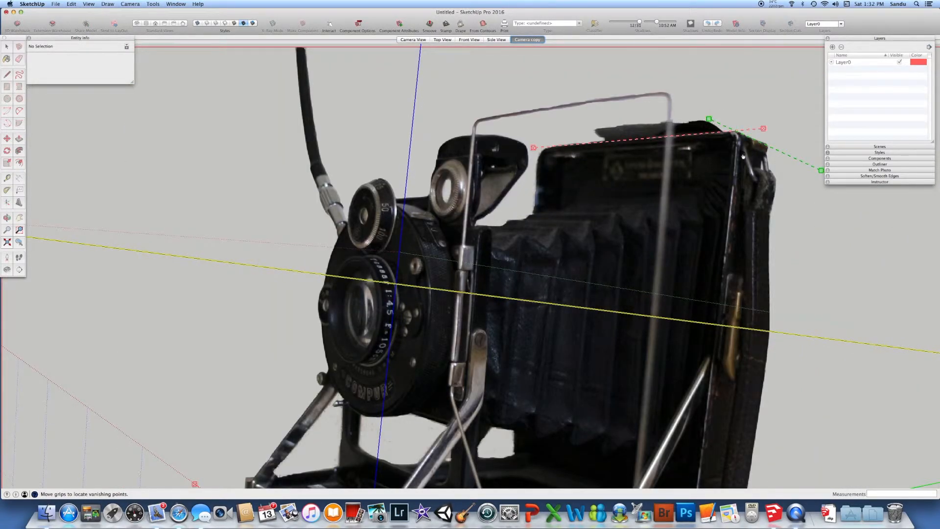
scroll(743, 156, down, 5)
scroll(625, 270, down, 5)
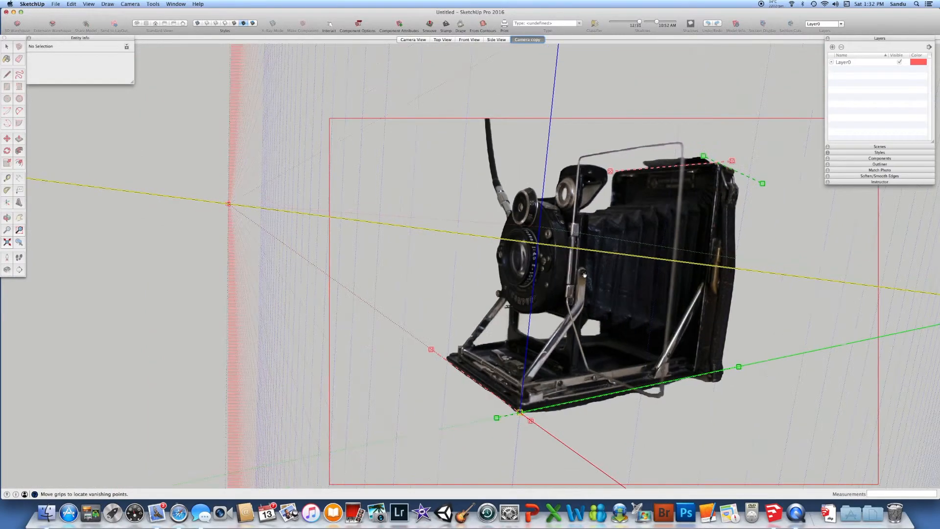
scroll(629, 270, up, 3)
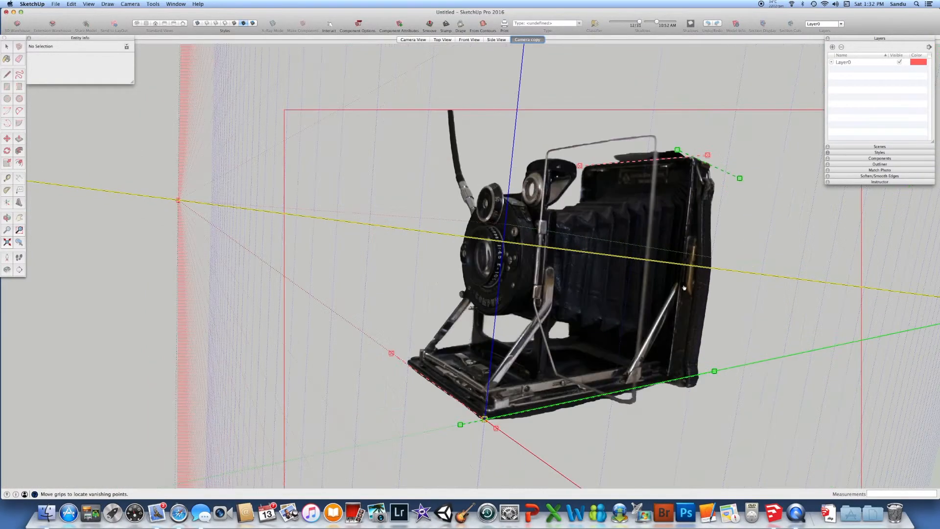
scroll(651, 286, up, 3)
scroll(613, 279, down, 2)
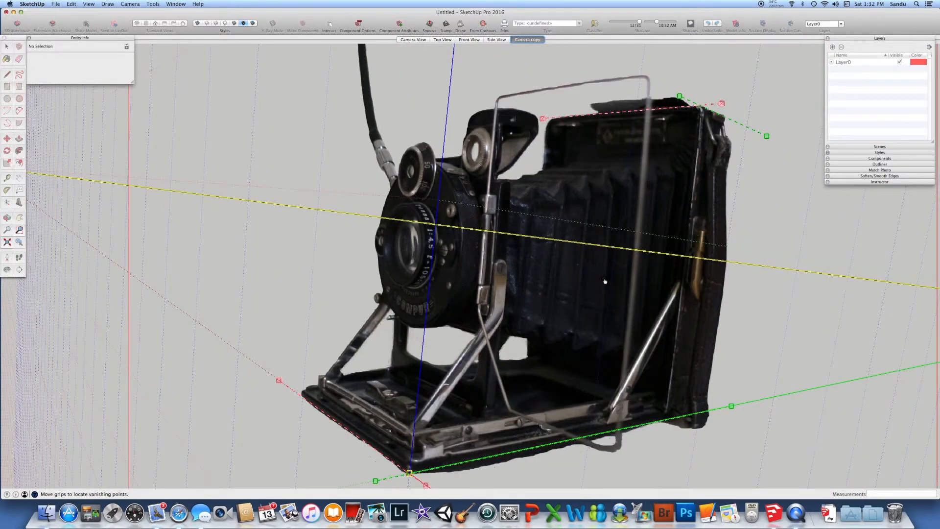
scroll(594, 281, down, 2)
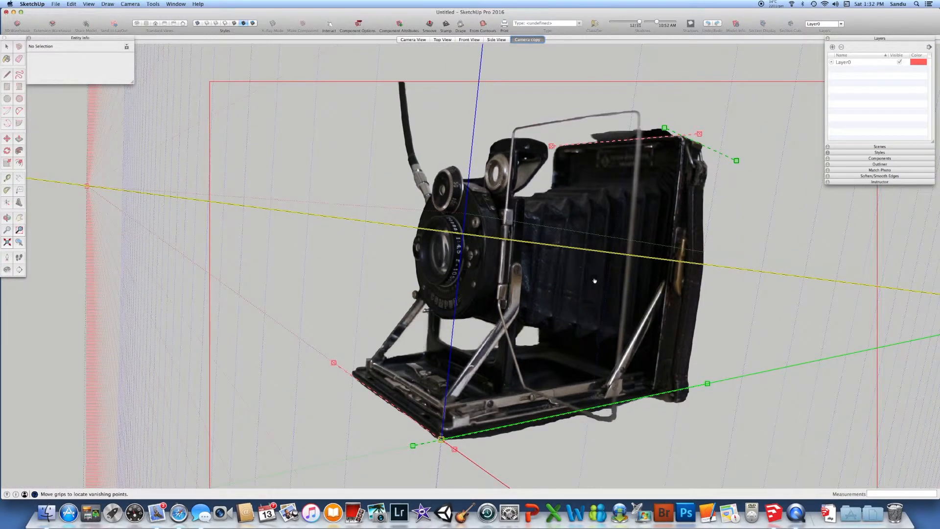
Check the vanishing-point bars against the whole camera photo and finish the photo match
scroll(573, 275, up, 1)
scroll(570, 272, down, 1)
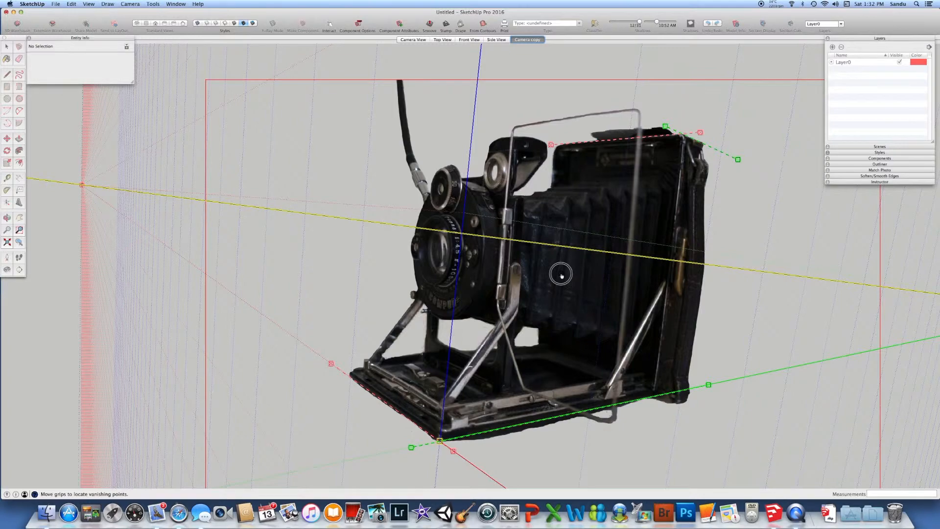
scroll(594, 283, down, 2)
scroll(633, 297, up, 2)
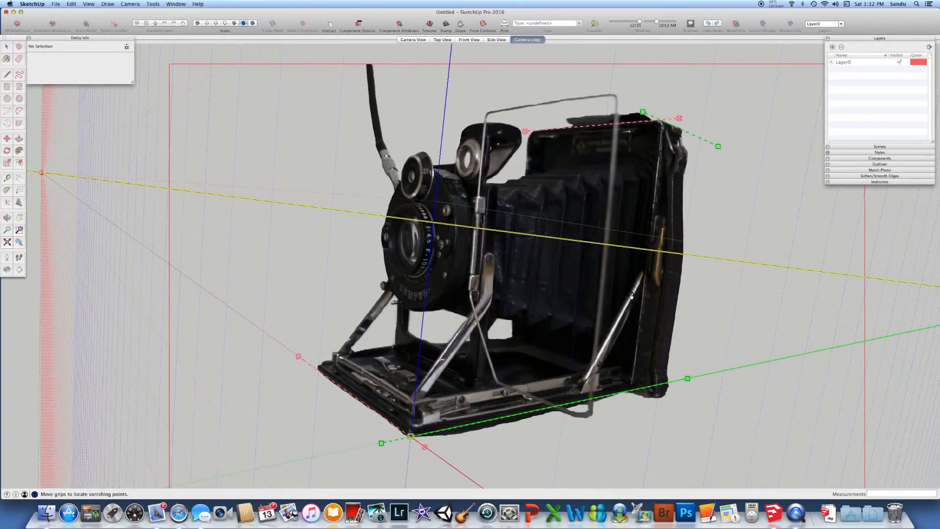
scroll(631, 296, up, 1)
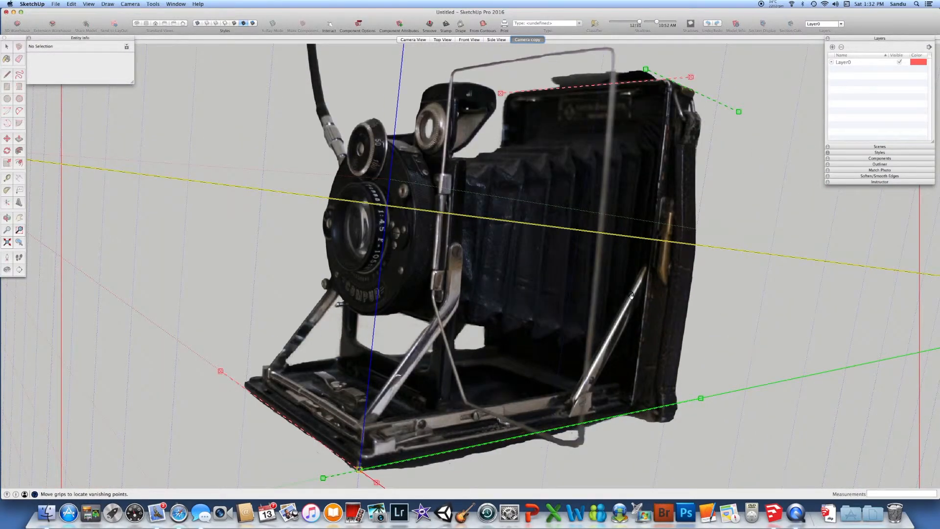
scroll(563, 313, down, 1)
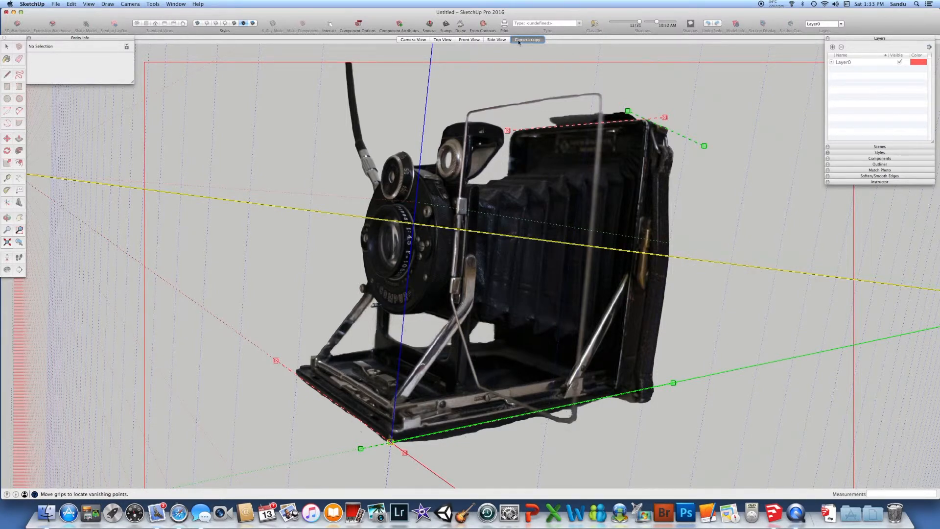
click(558, 57)
key(Return)
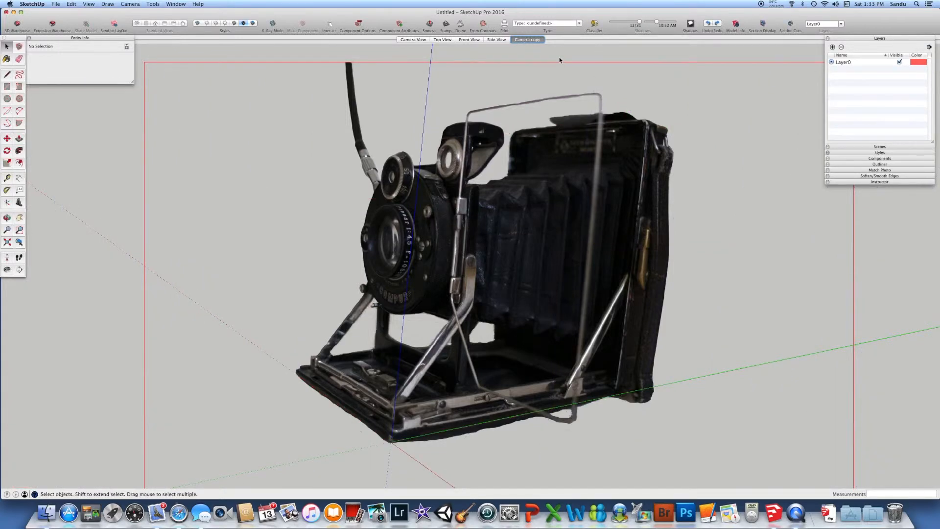
View the Camera View, Top View and Front View scenes and return to the Camera copy scene
click(414, 40)
click(442, 39)
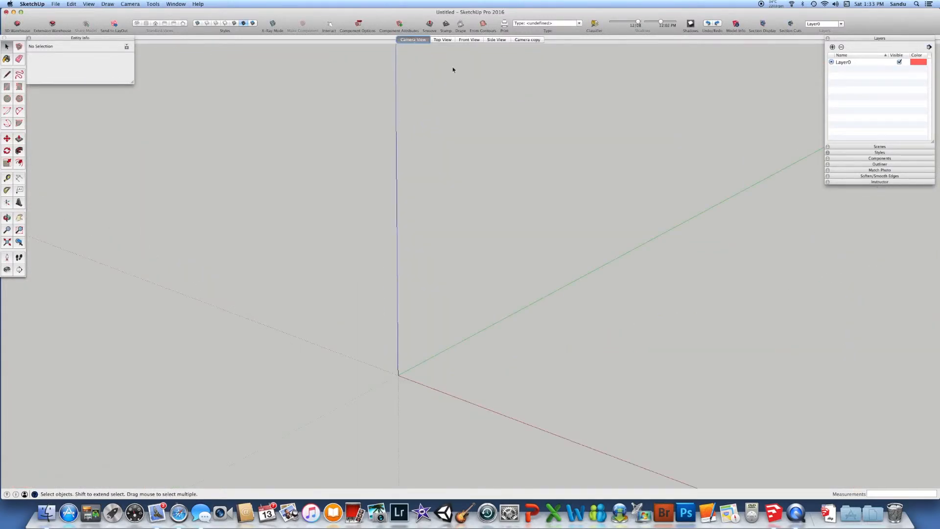
click(468, 40)
click(524, 40)
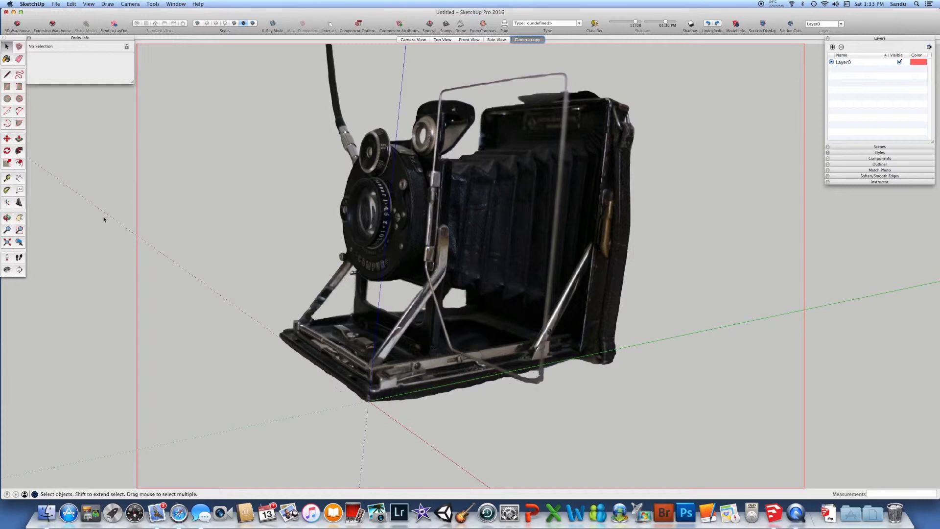
Draw a rectangle about 1.57 by 2.67 m over the camera's base and pull it up slightly to the base's thickness
click(7, 86)
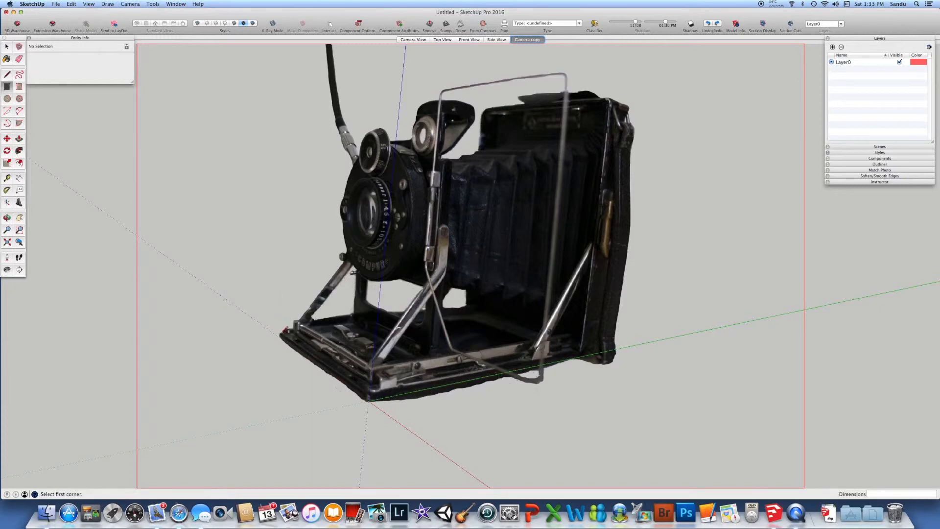
drag(280, 335, 584, 353)
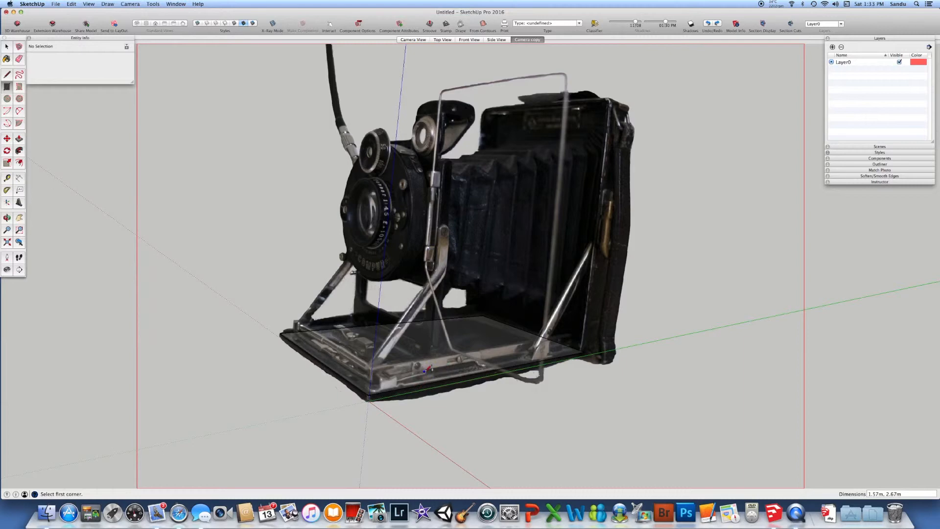
click(19, 138)
drag(400, 381, 389, 363)
Draw a rectangle about 2.05 by 0.71 m from the base's far back corner as the rear body's footprint, extending past the base's side
key(r)
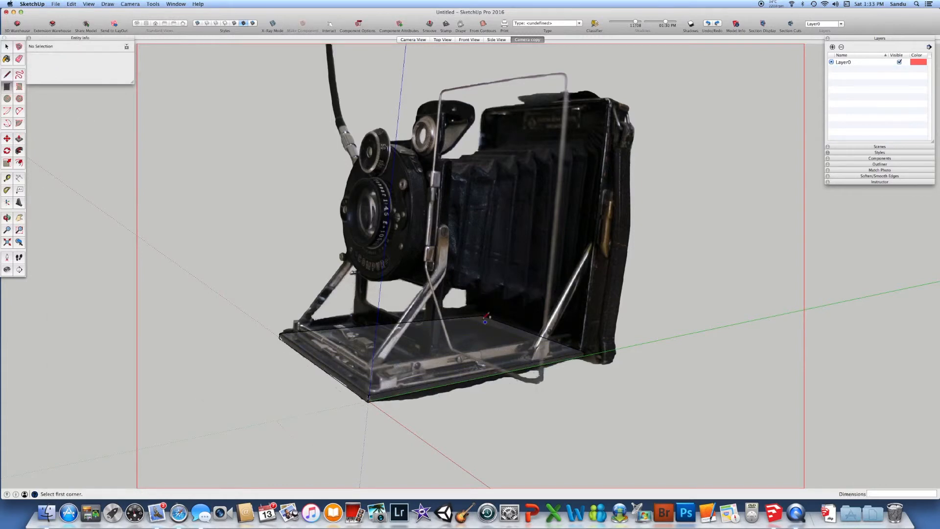
click(482, 315)
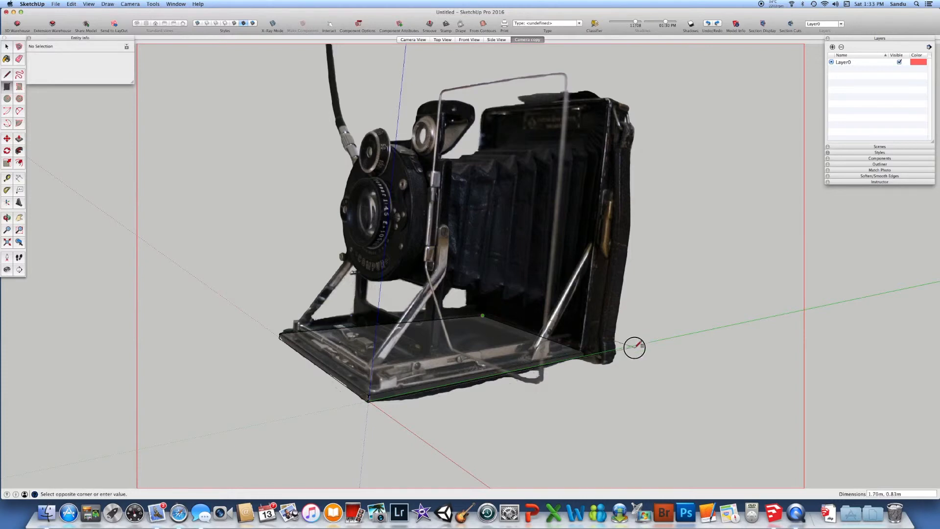
click(656, 358)
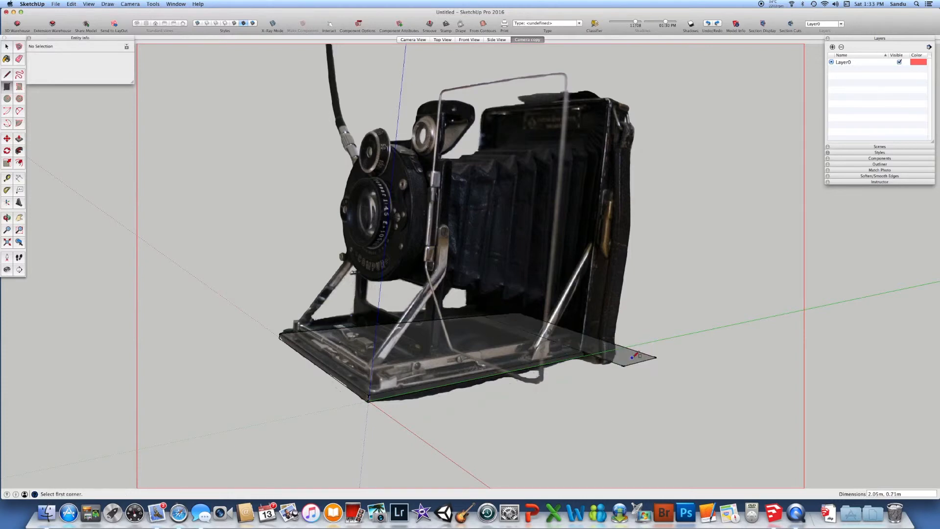
Pull the rear footprint up to the top of the camera's rear body and push its side face in about 0.47 m to the base's edge
click(19, 139)
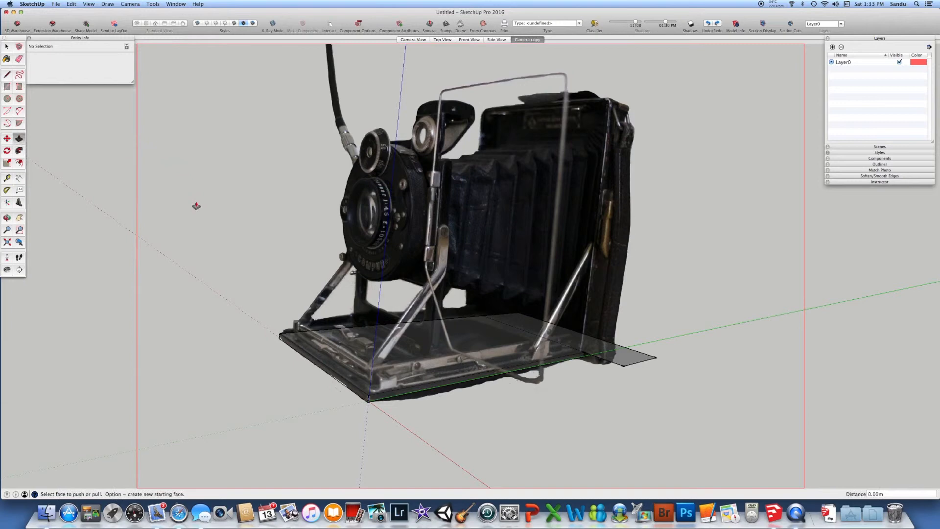
drag(582, 348, 619, 107)
drag(662, 272, 572, 357)
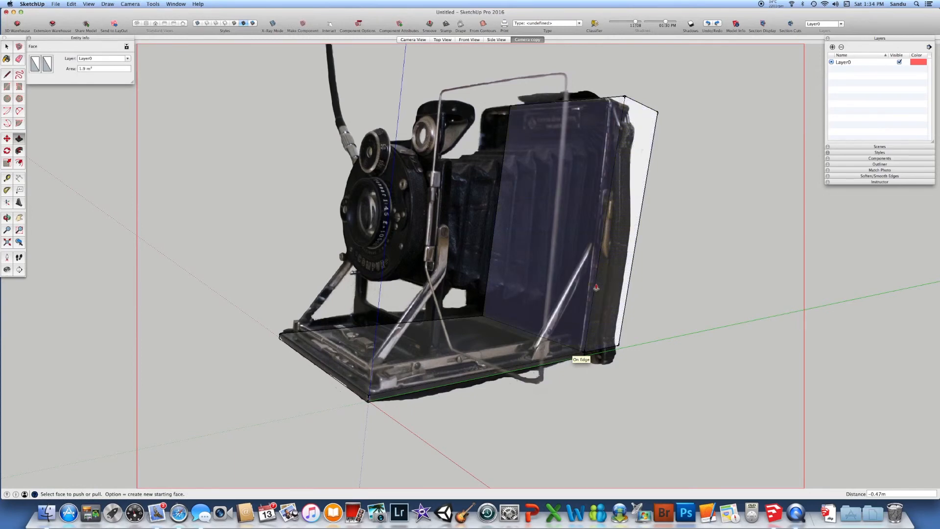